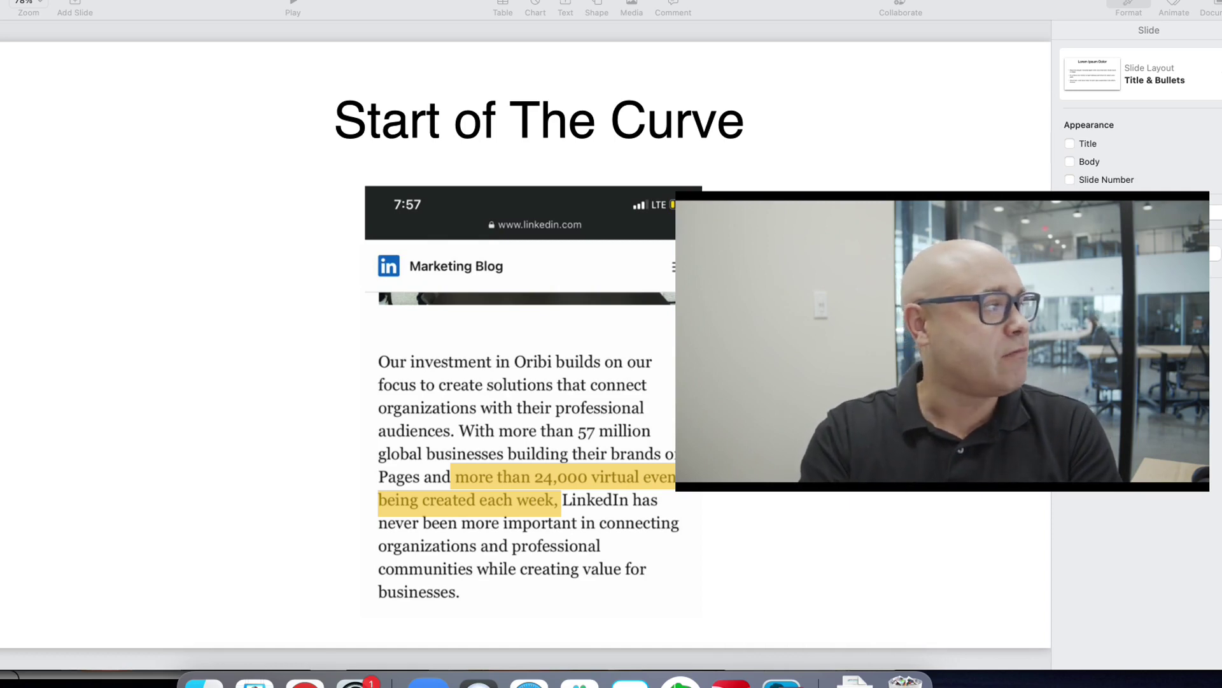
Advance two slides in Keynote to the adoption curve slide with the green arrow.
key("Down")
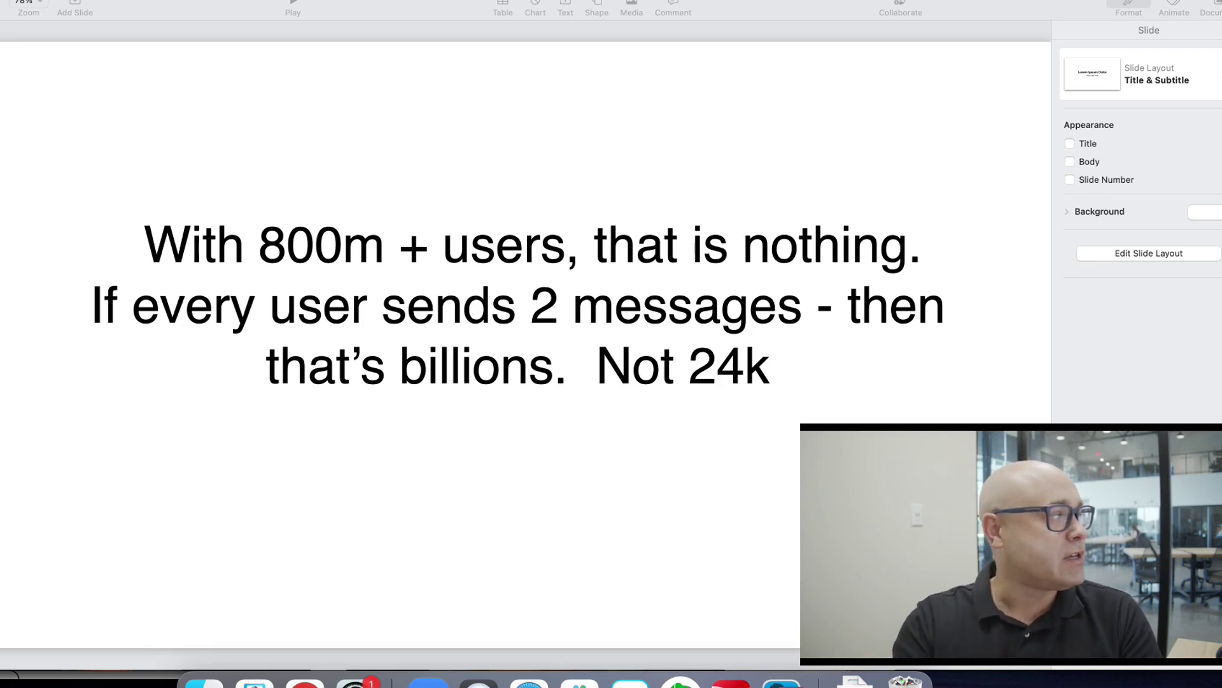
key("Down")
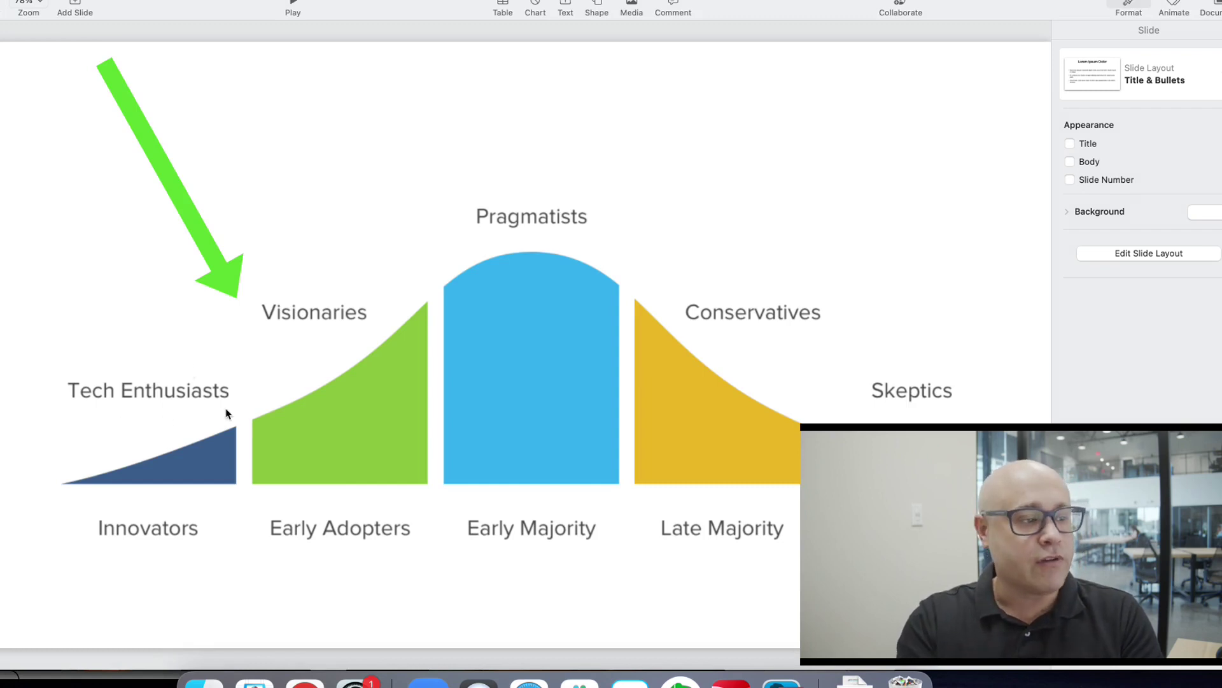
left_click(782, 680)
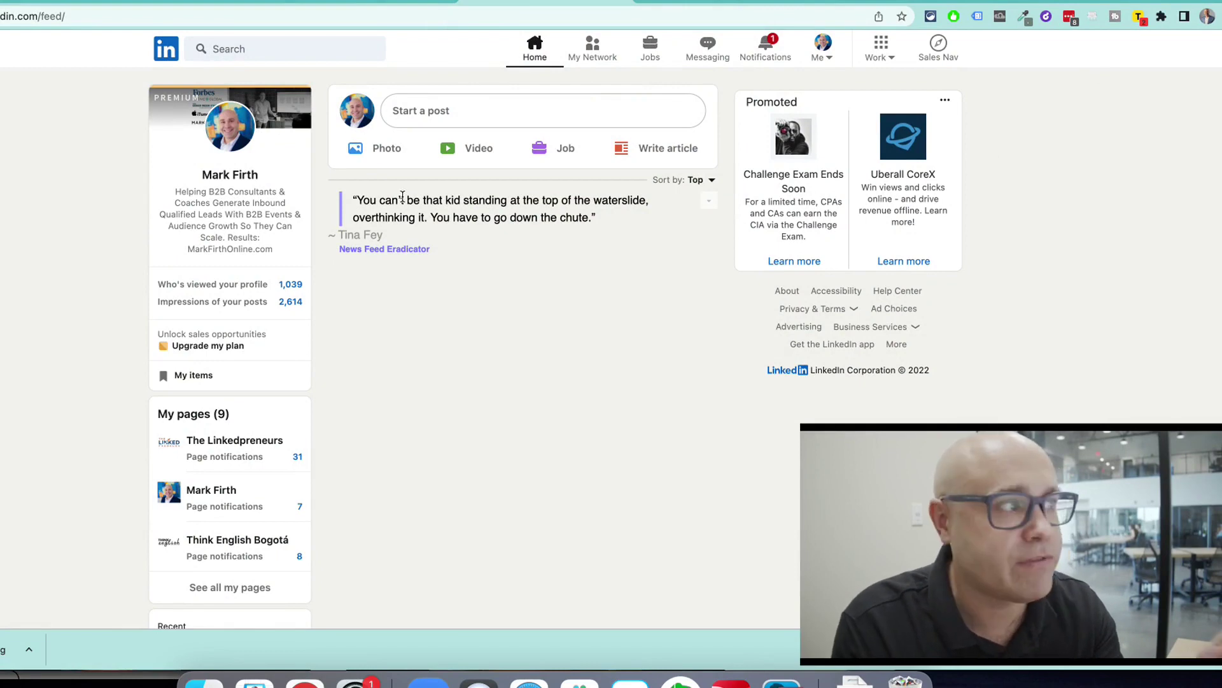
Create a new event from the sidebar's Events section with External event link as its format.
left_click_drag(402, 196, 418, 355)
scroll(308, 456, "down", 10)
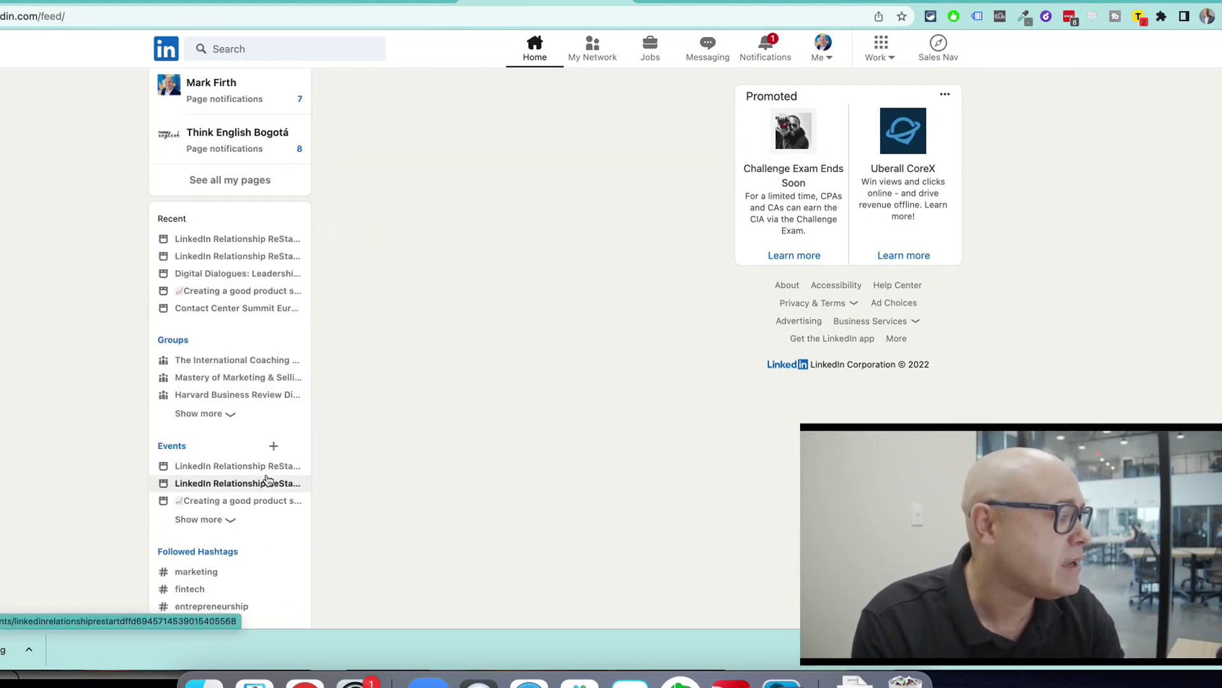
left_click(274, 446)
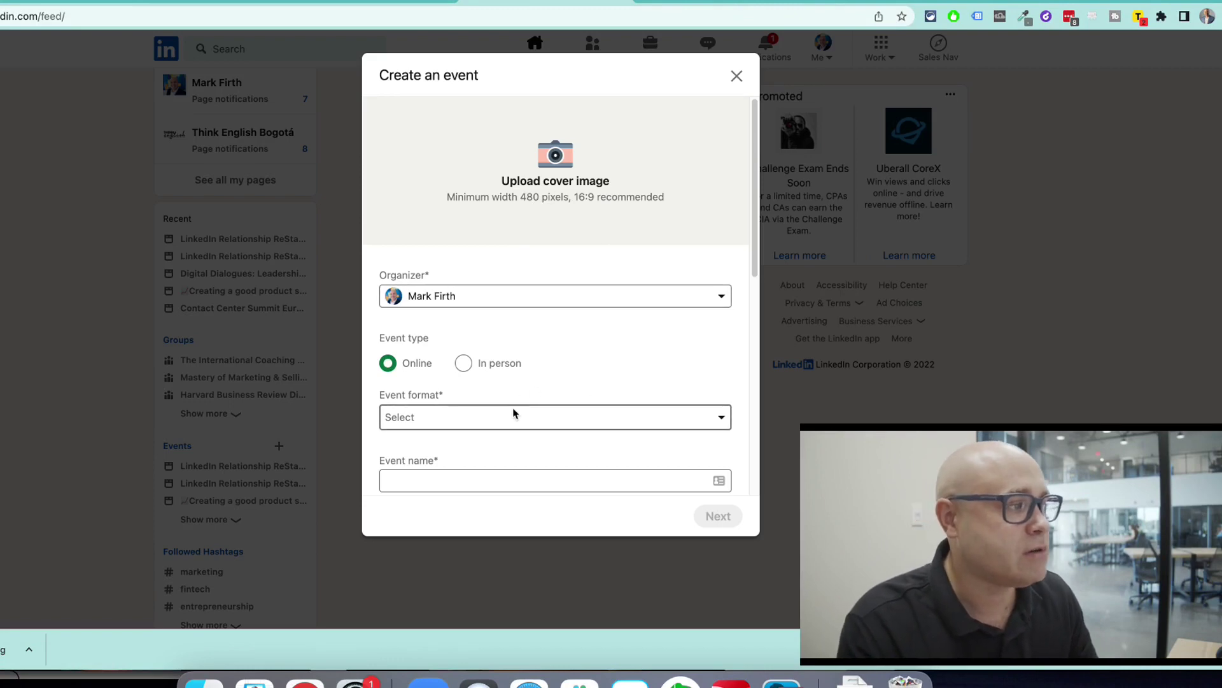
left_click(509, 419)
left_click(511, 459)
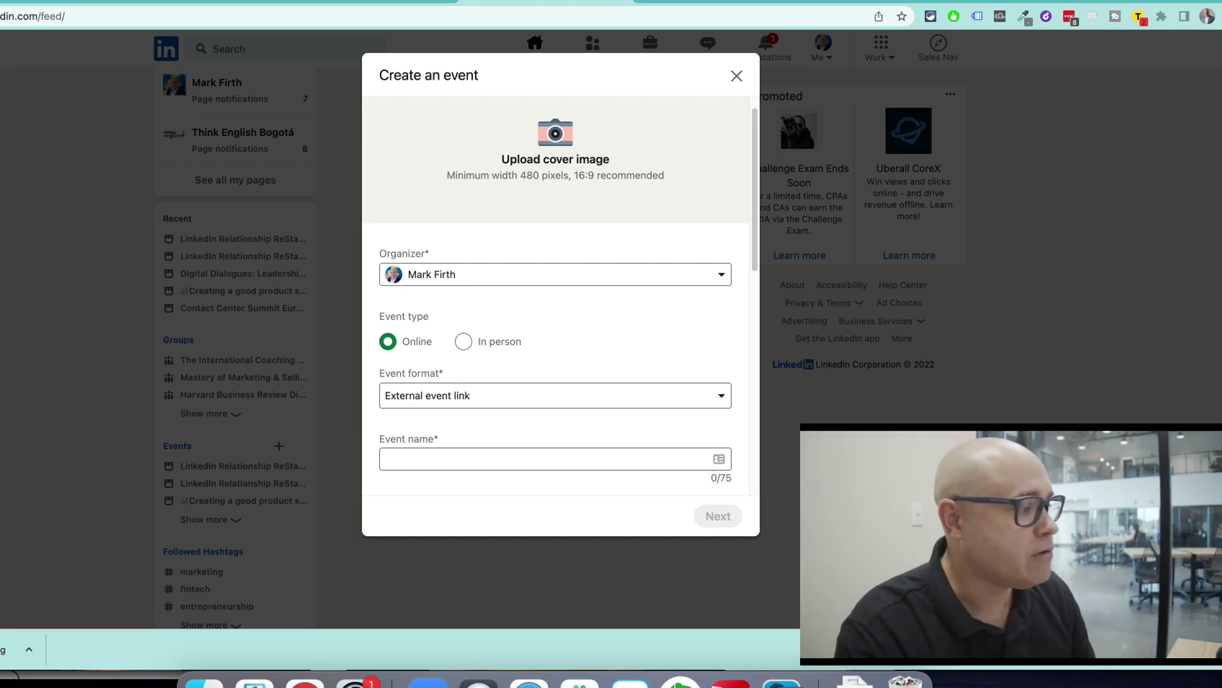
Autofill the event name 'LinkedIn Relationship ReStart - How To Follow Up W/O Being Desperate'.
left_click(439, 459)
left_click(439, 460)
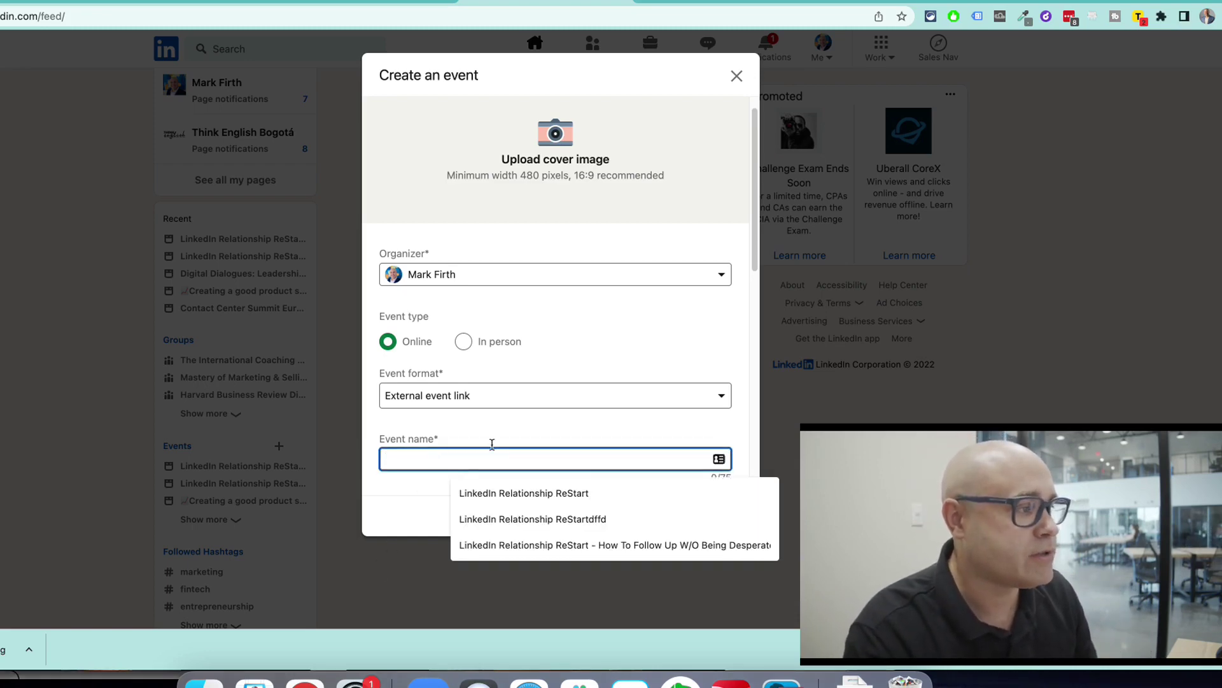
left_click(549, 494)
scroll(549, 484, "down", 1)
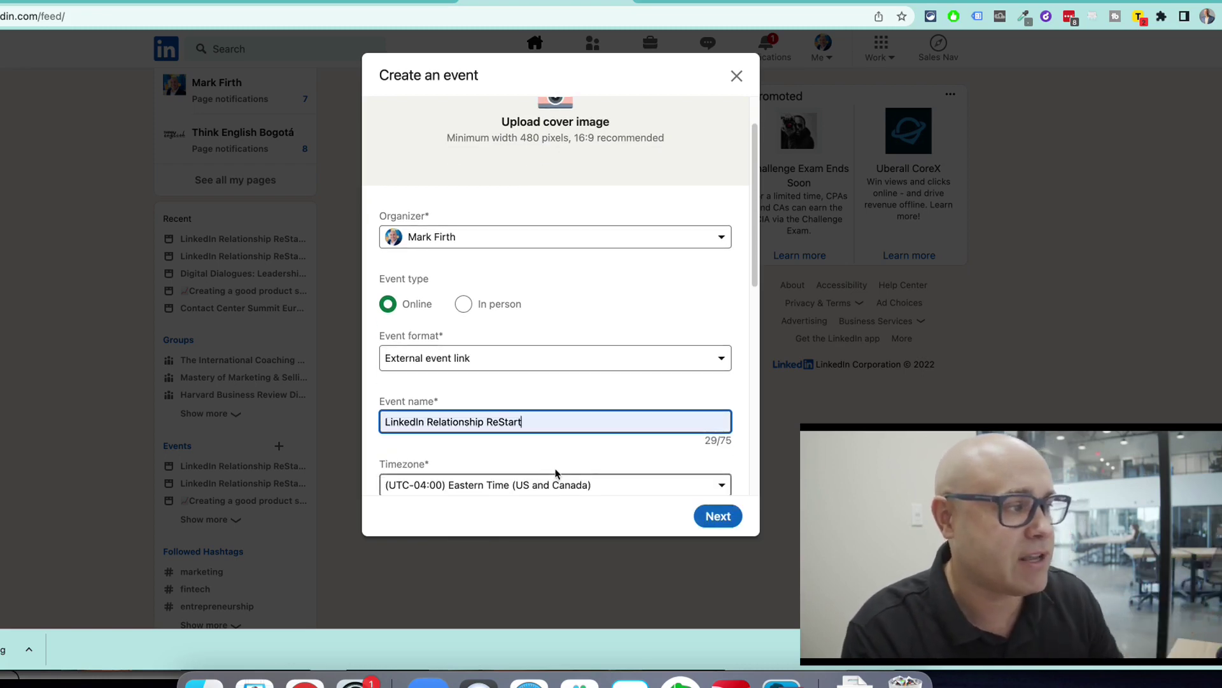
left_click(689, 454)
scroll(687, 420, "down", 2)
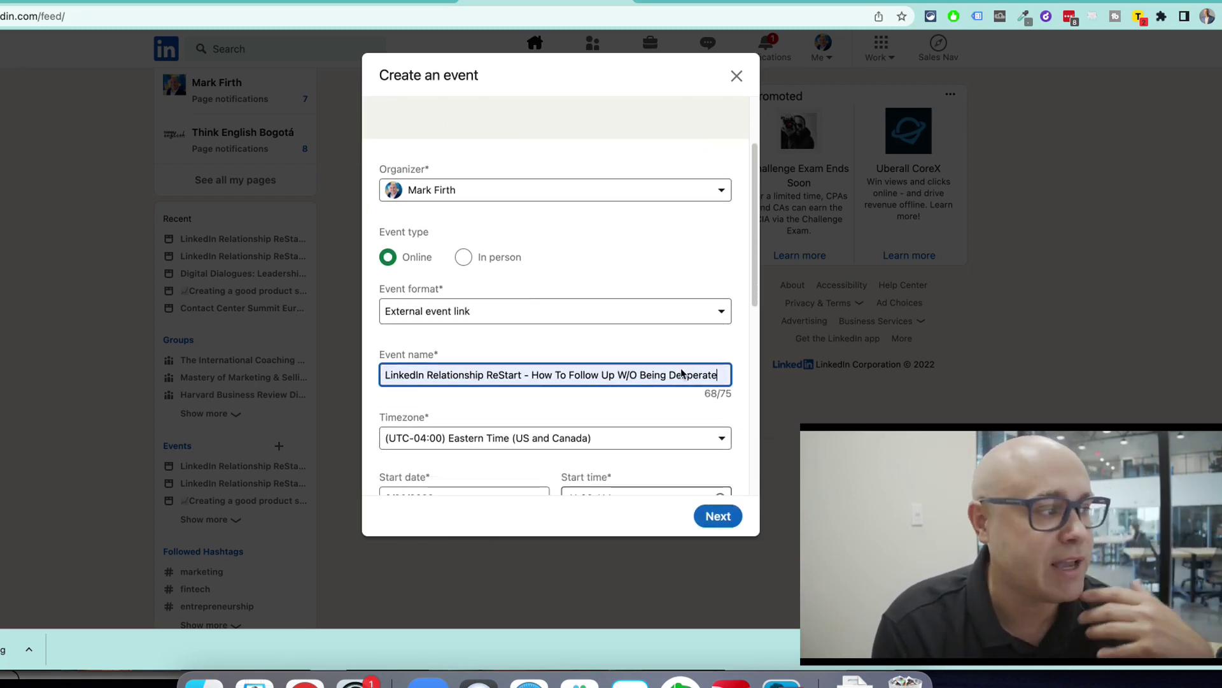
scroll(682, 373, "down", 5)
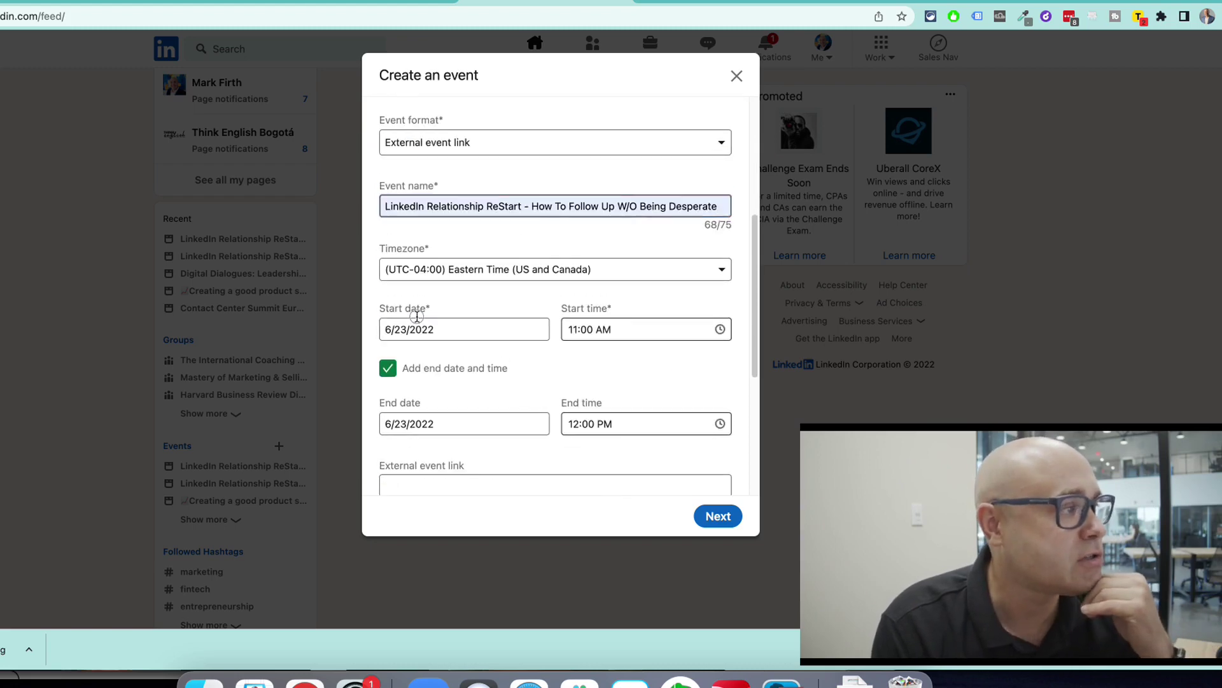
triple_click(417, 316)
double_click(596, 308)
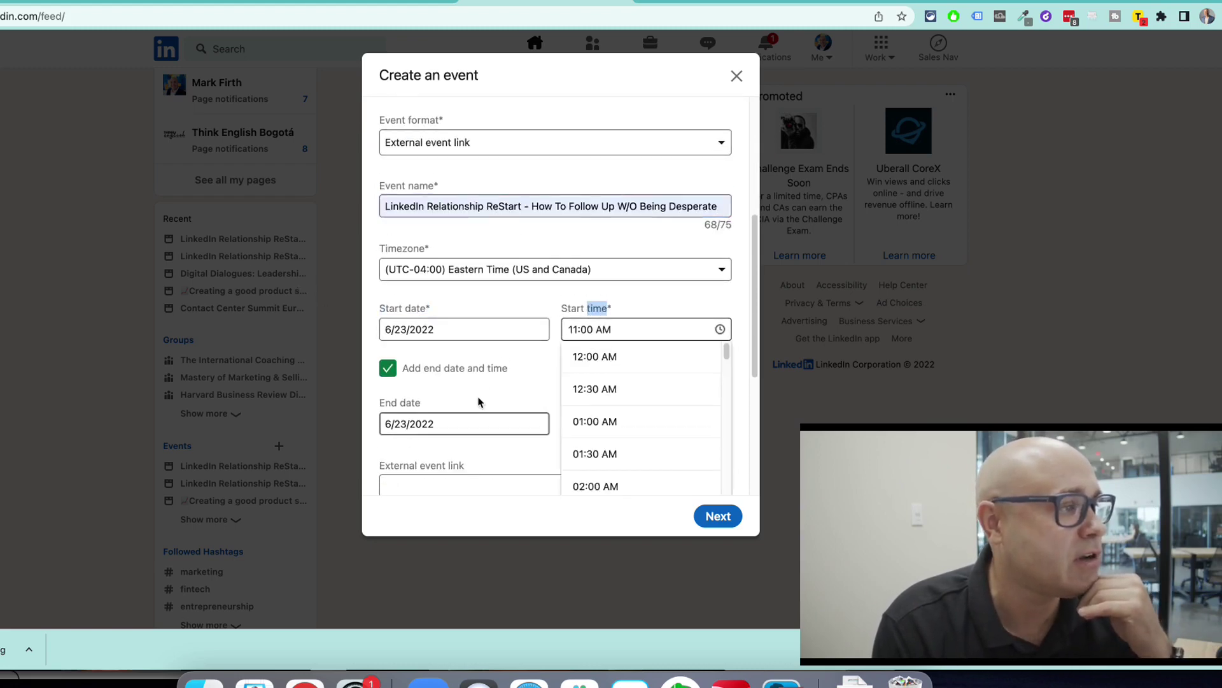
scroll(479, 402, "down", 3)
left_click(494, 400)
left_click(506, 455)
Copy the registration link, then enter the description 'We will cover' with points 1, 2 and 3.
left_click_drag(581, 404, 301, 398)
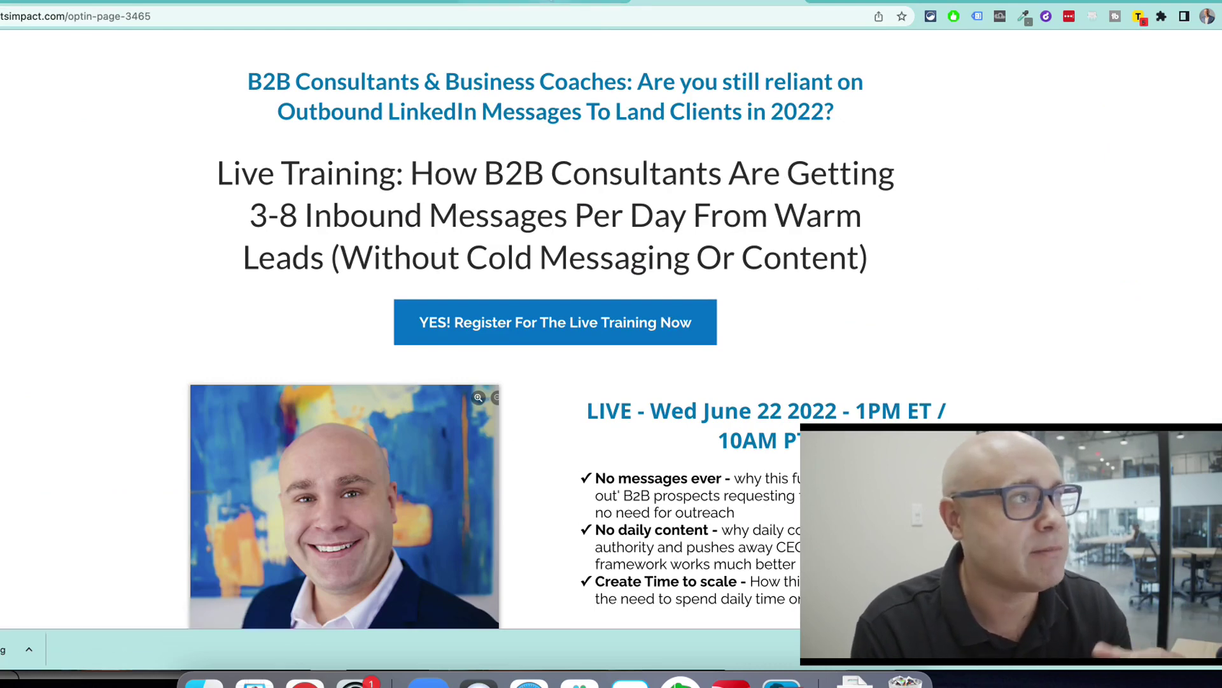
left_click(551, 2)
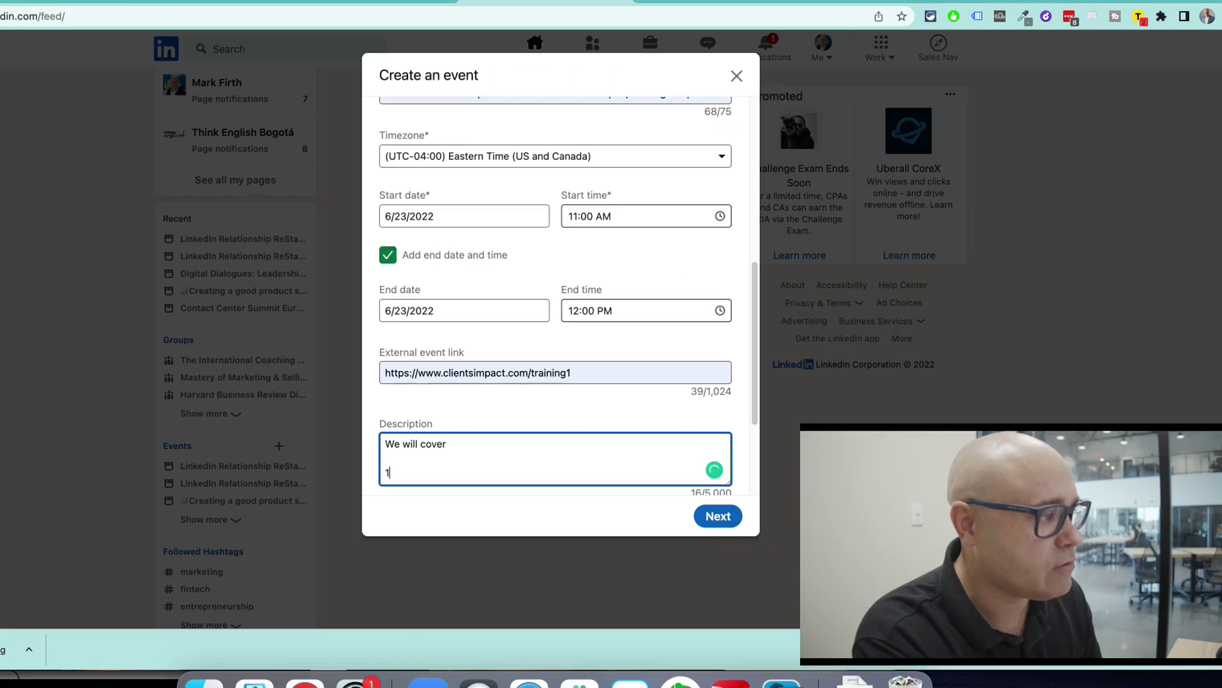
key("Return")
type("2")
key("Return")
type("3")
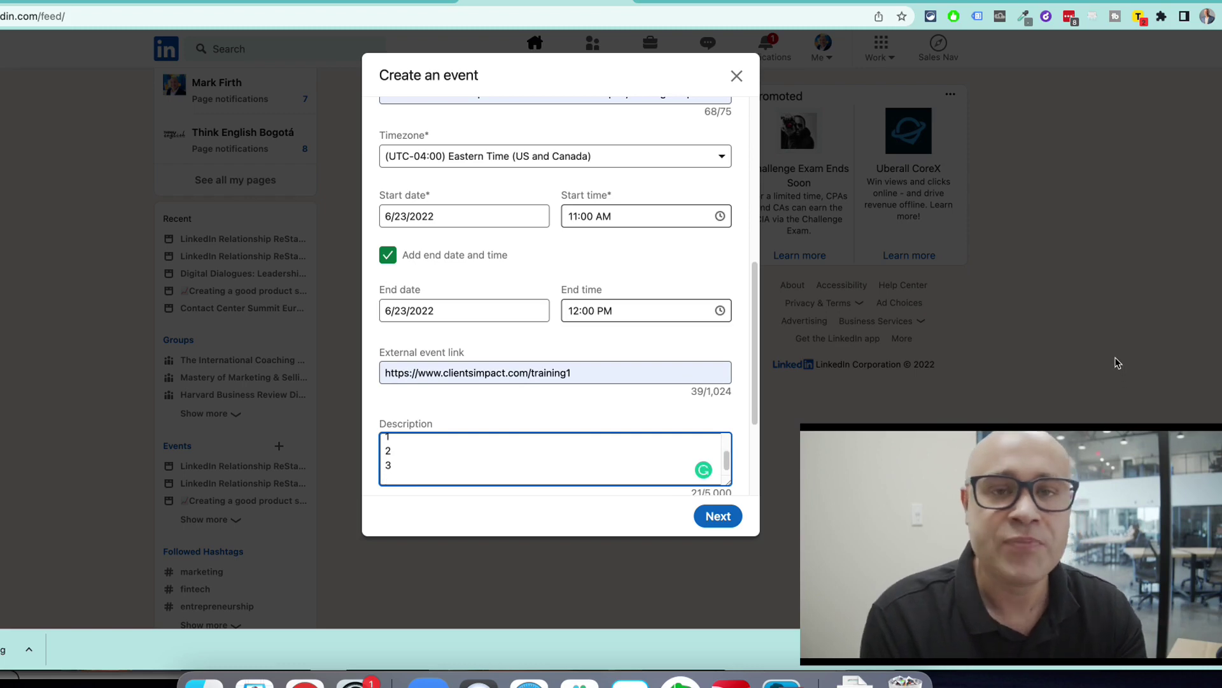
scroll(694, 422, "down", 1)
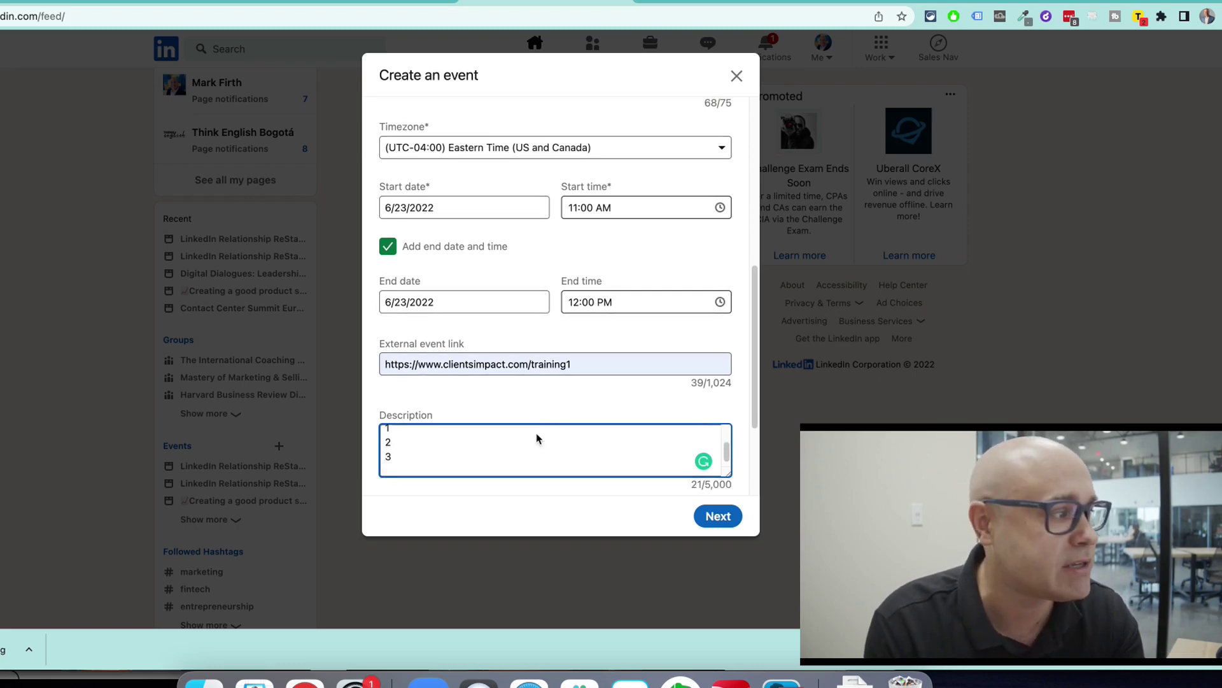
scroll(437, 442, "down", 1)
scroll(589, 481, "down", 2)
scroll(589, 481, "down", 4)
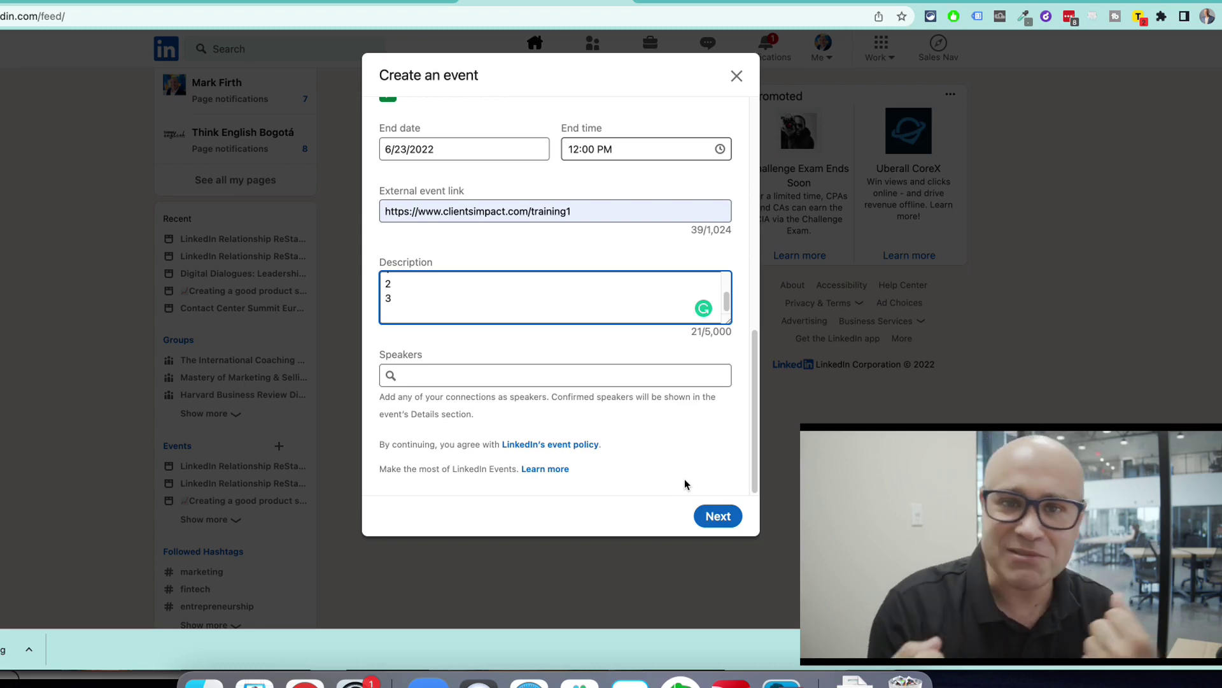
scroll(508, 383, "up", 10)
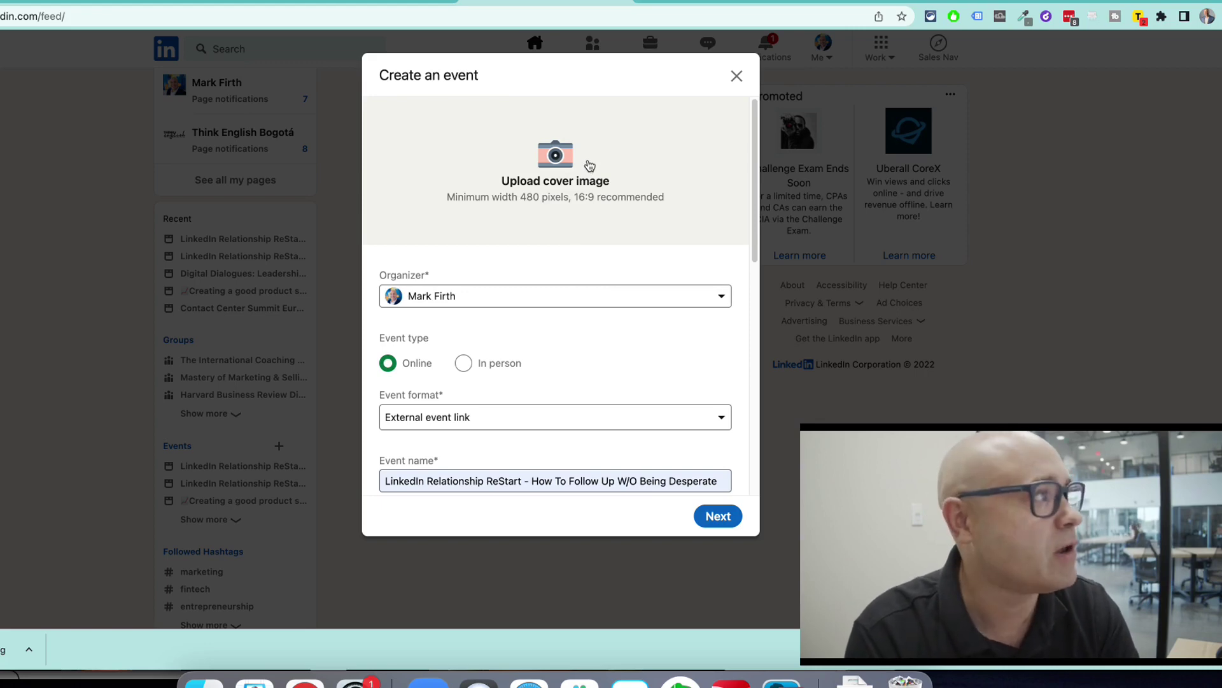
Note 854x480 from the Google results, then confirm the Canva cover design is 854 × 480 px.
left_click(402, 1)
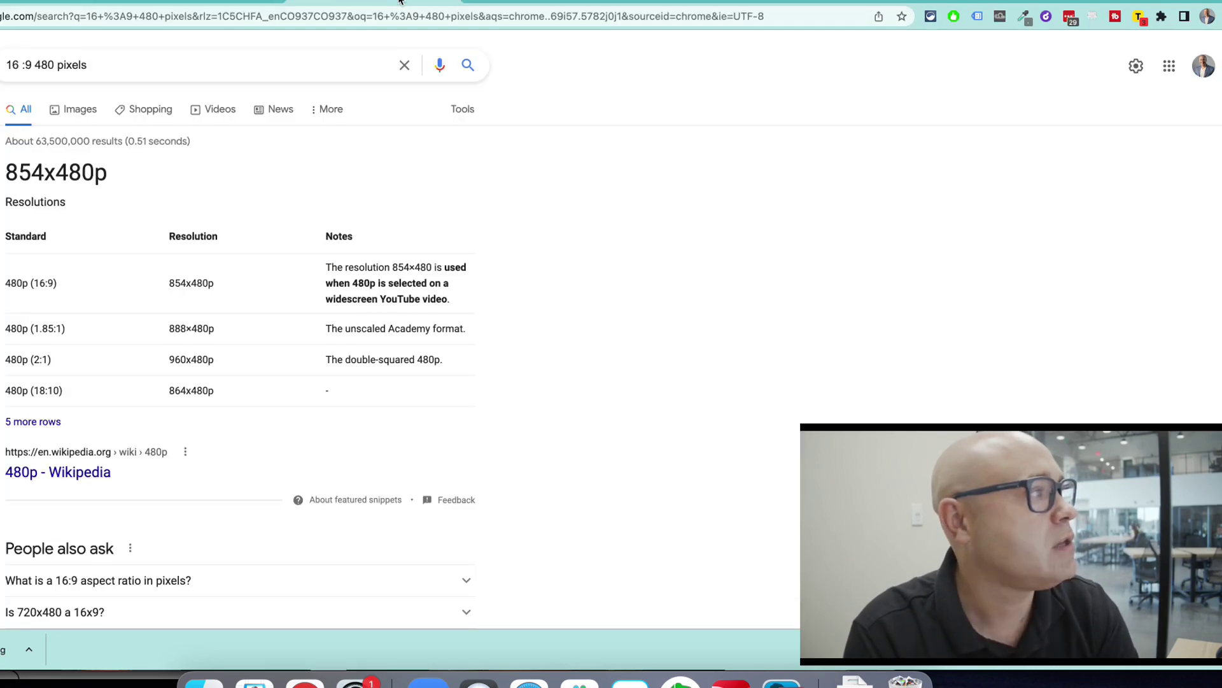
left_click_drag(5, 173, 92, 179)
left_click(197, 2)
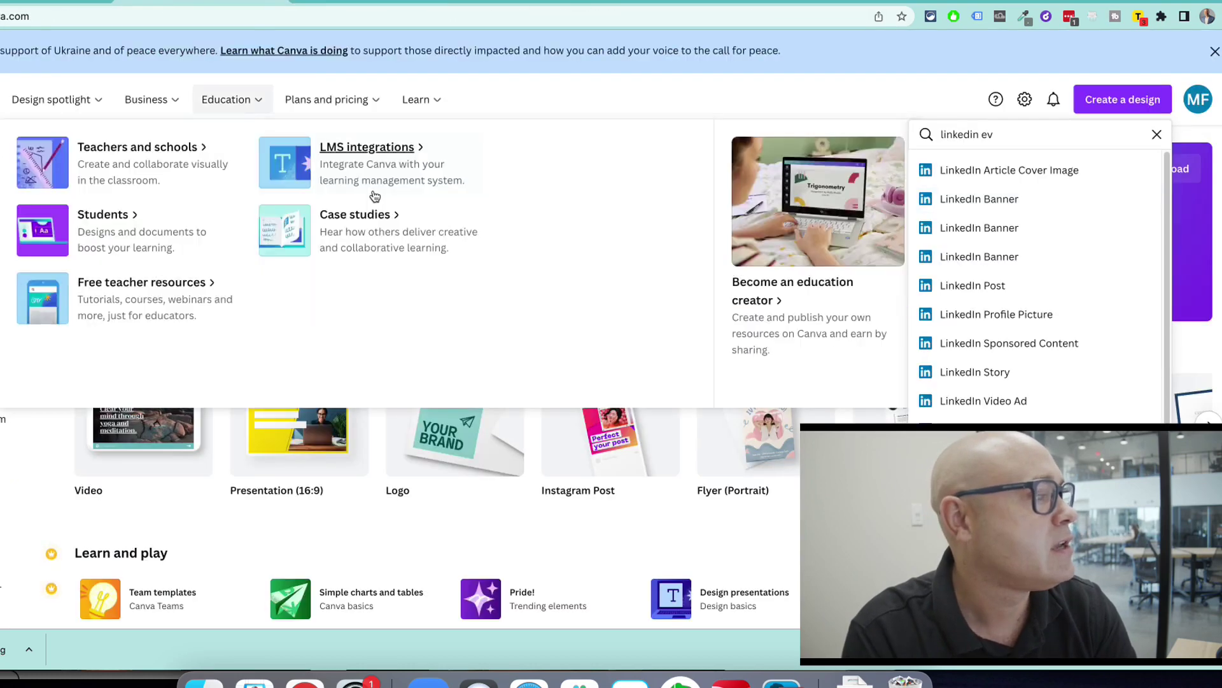
left_click(77, 1)
left_click(35, 50)
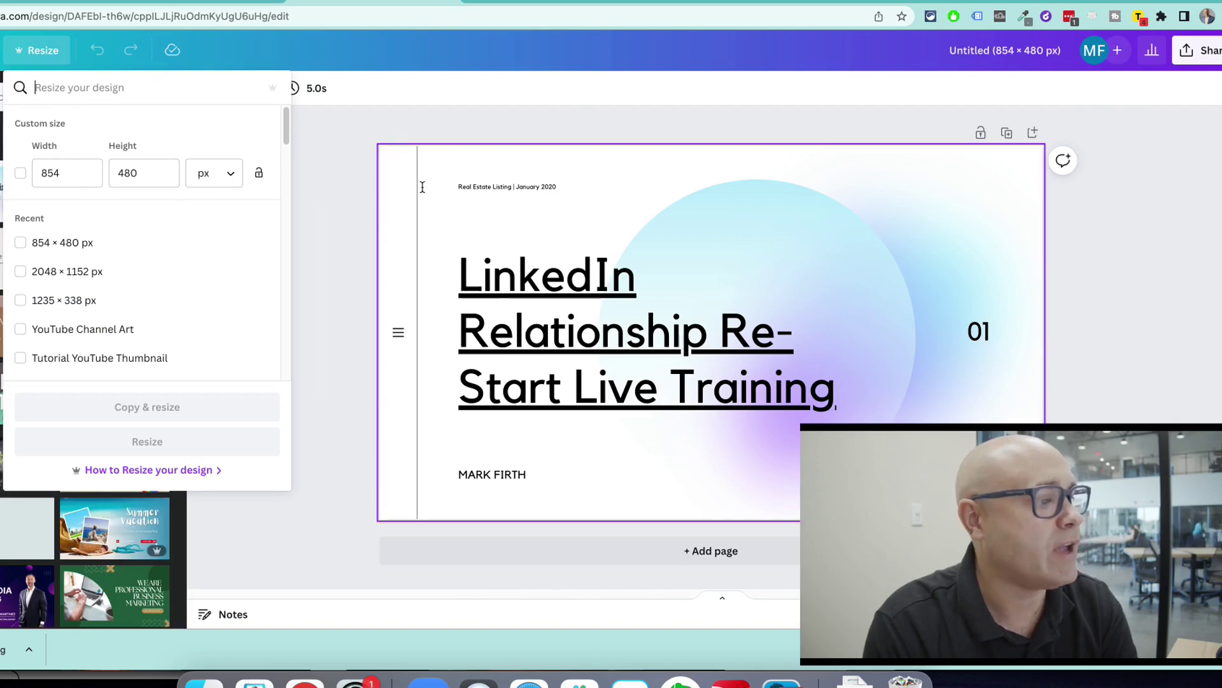
Upload and apply the 854 × 480 Live Training PNG as the event cover, then create the event.
left_click(836, 2)
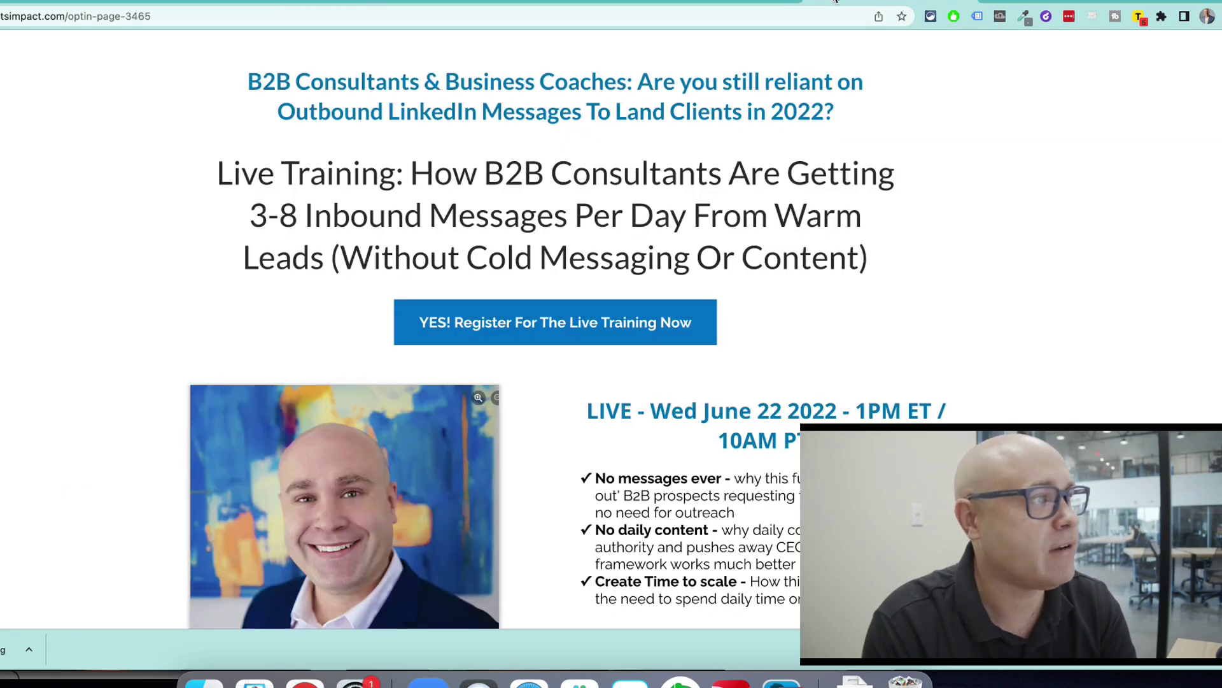
left_click(713, 2)
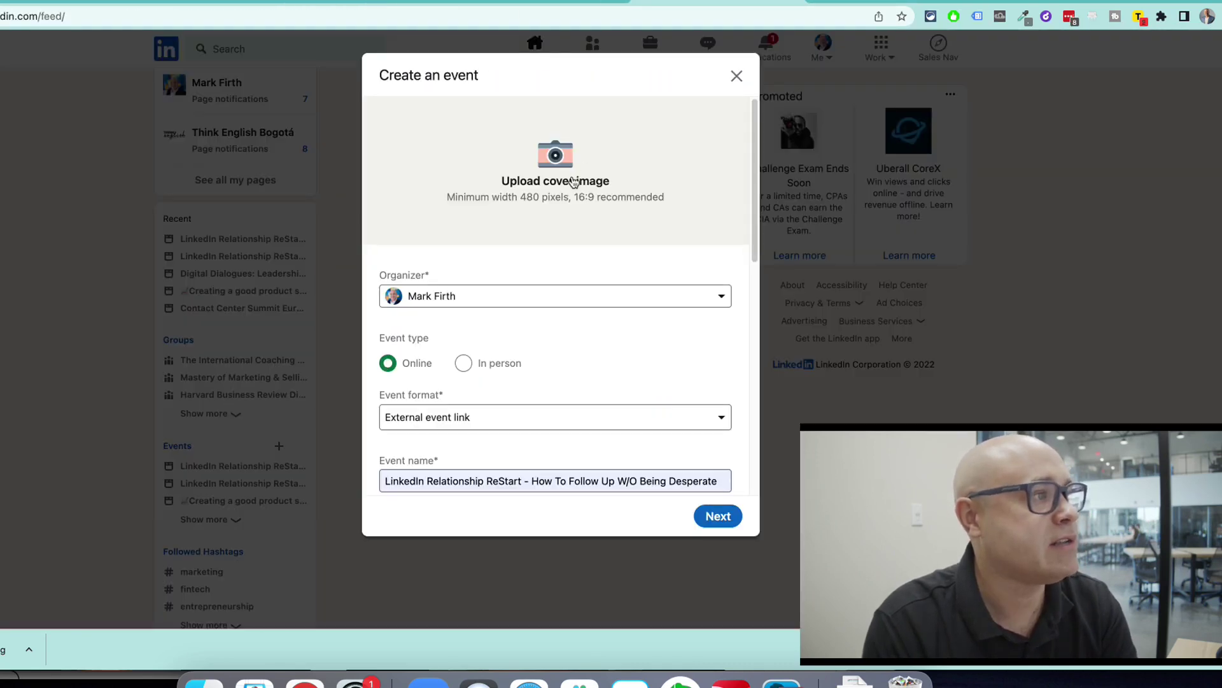
left_click(556, 157)
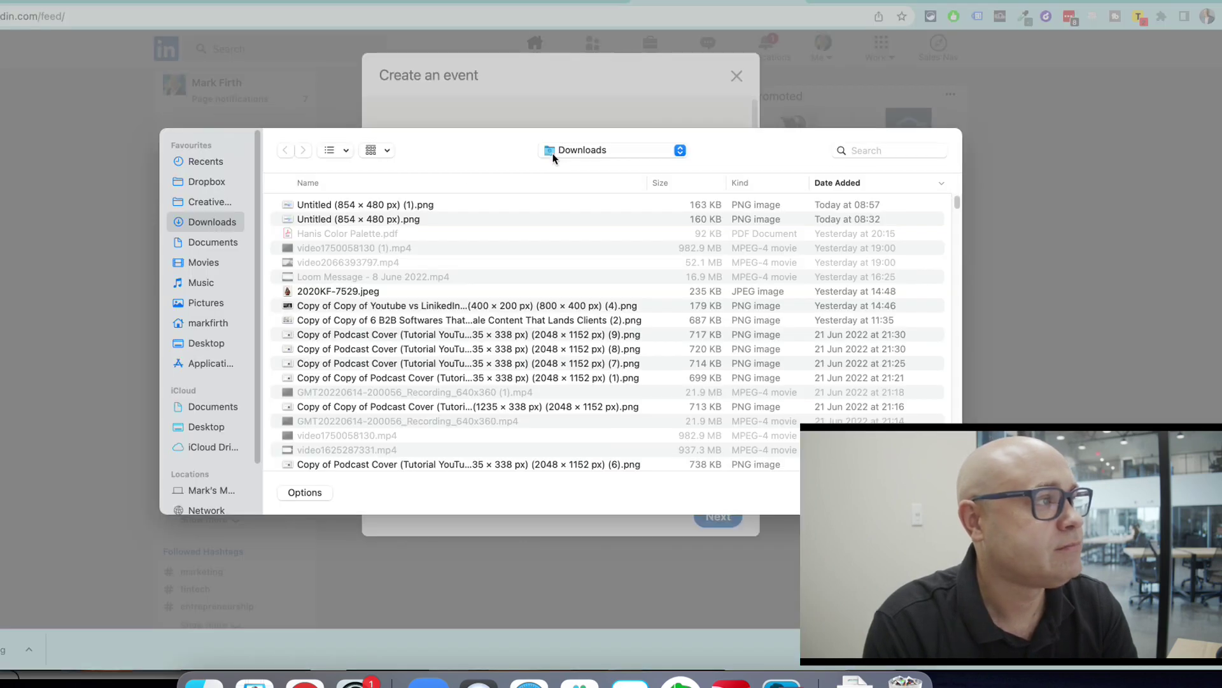
double_click(402, 202)
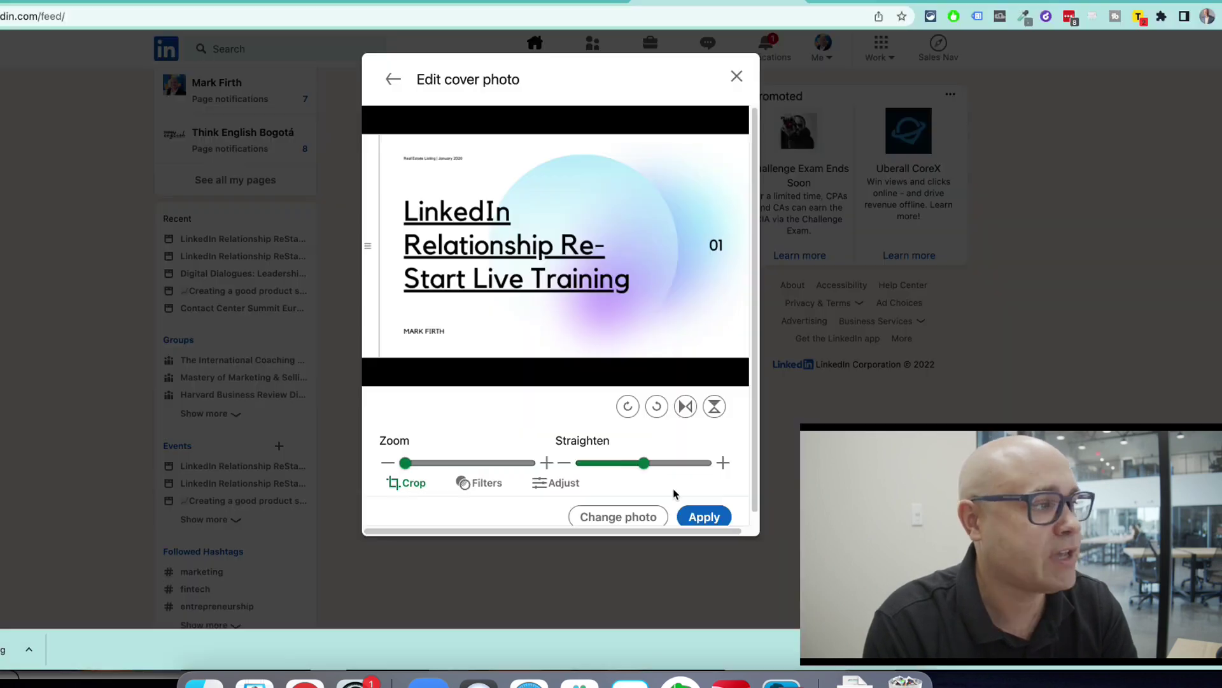
left_click(704, 505)
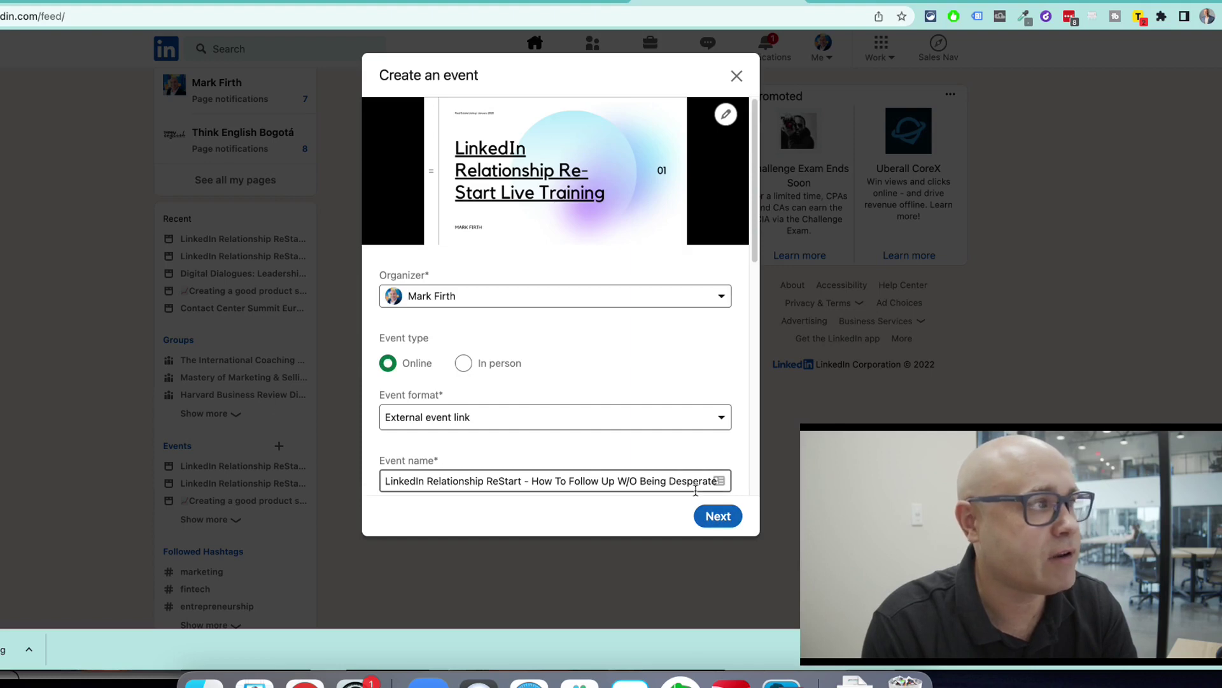
scroll(700, 513, "down", 3)
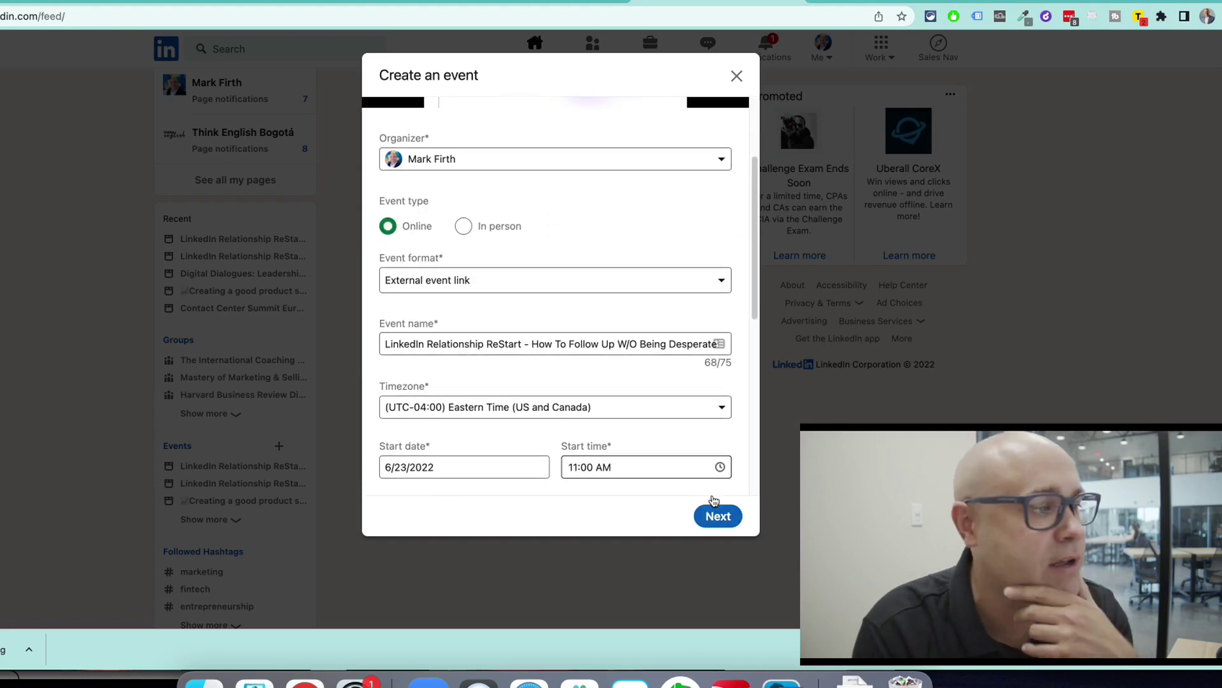
left_click(713, 516)
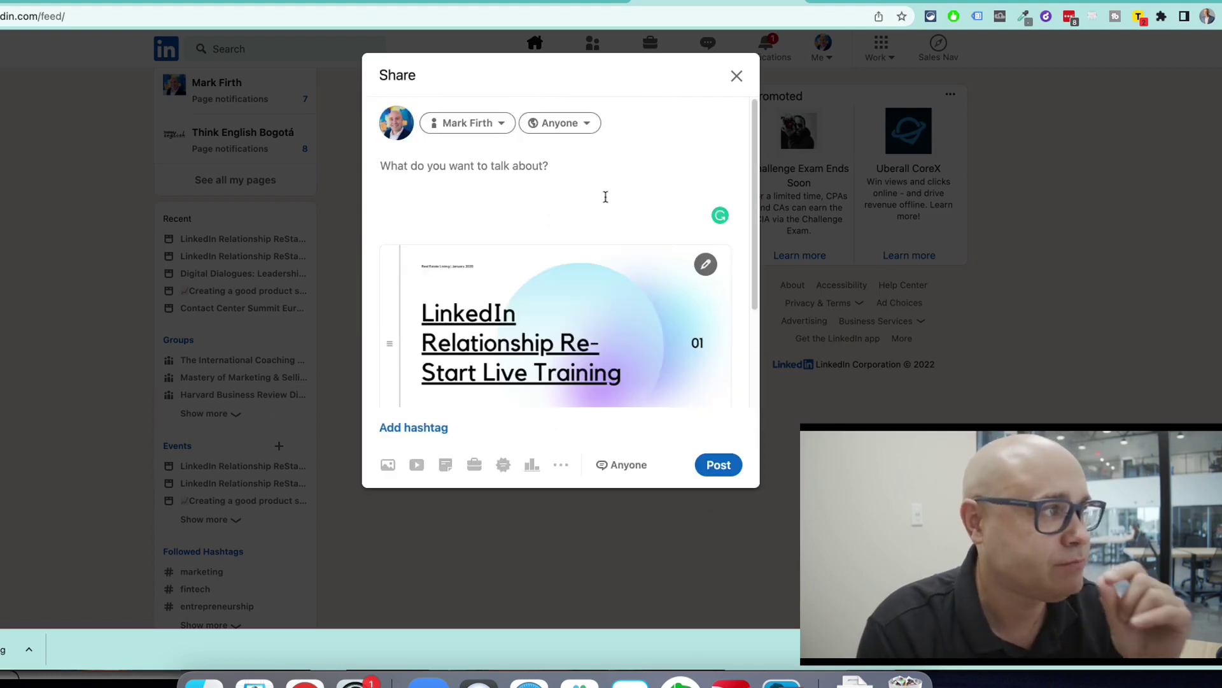
Write the announcement text in the share composer and post it with the event cover.
left_click(605, 198)
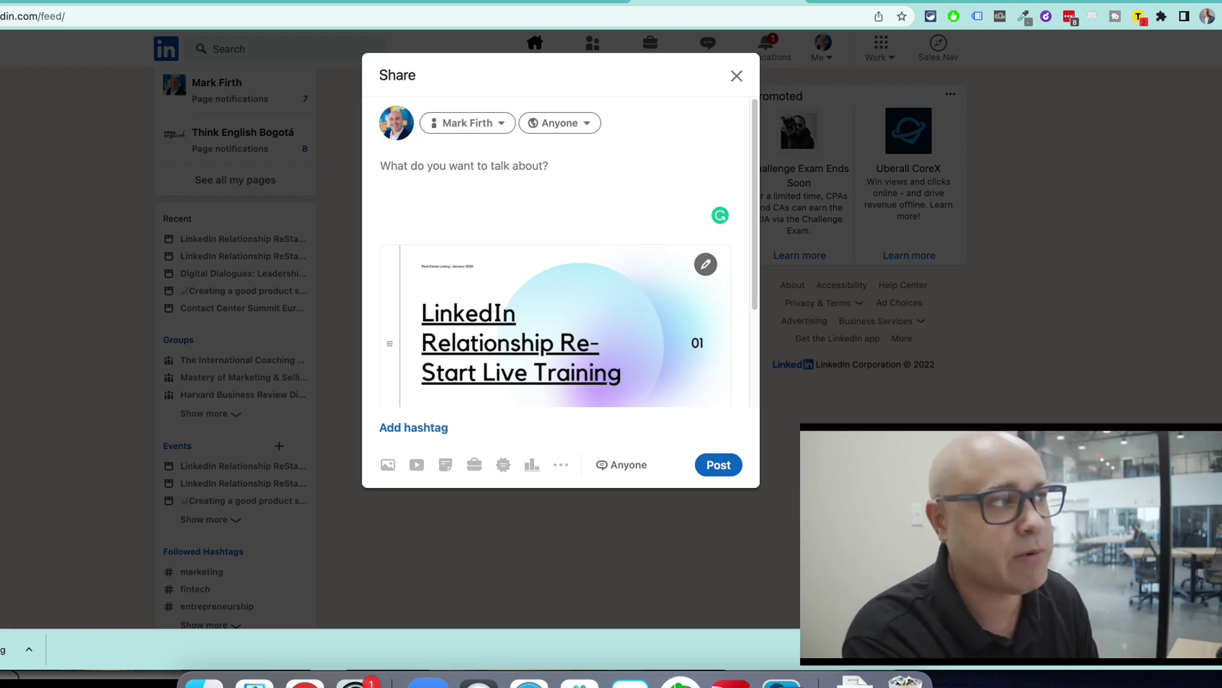
type("H")
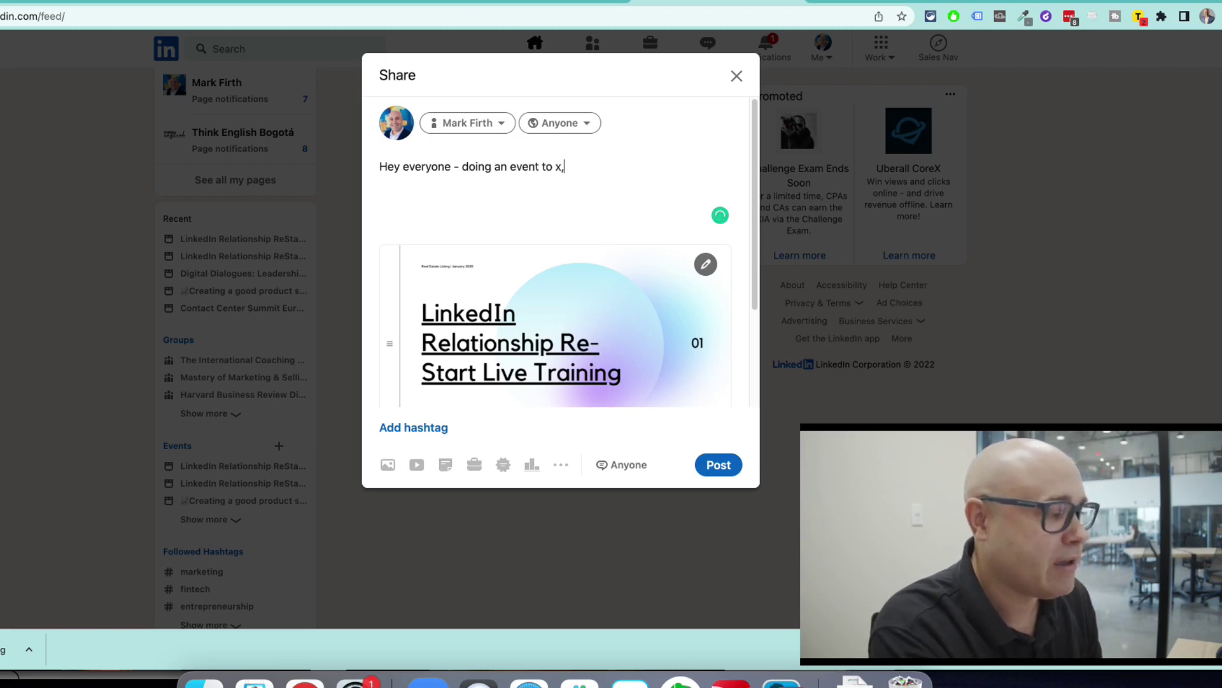
type("y")
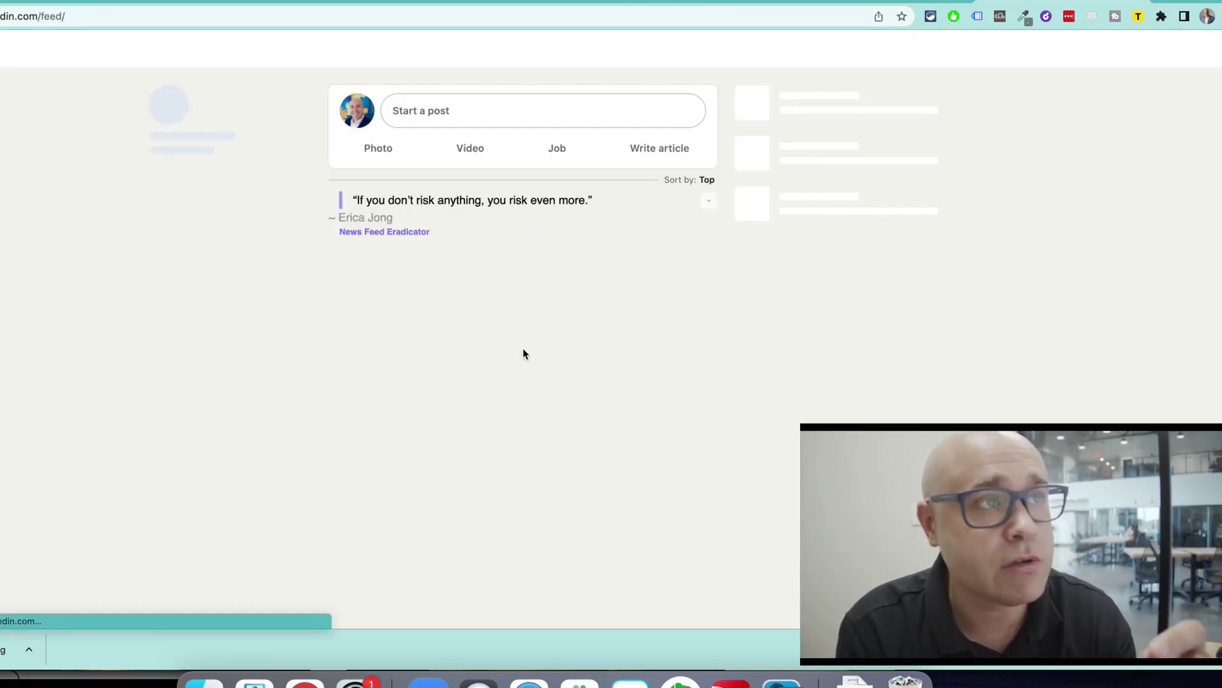
Open the Jun 23, 2022 event from Recent and select a connection to invite.
scroll(193, 374, "down", 3)
scroll(188, 446, "up", 2)
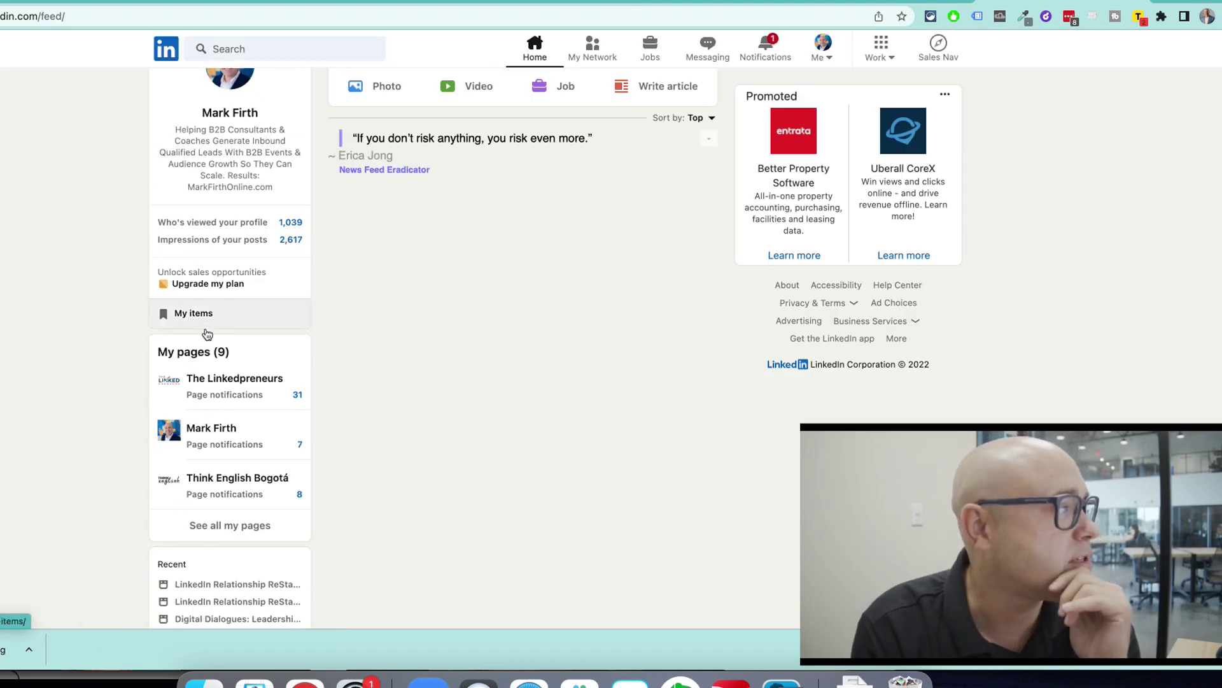
scroll(200, 502, "down", 1)
left_click(214, 549)
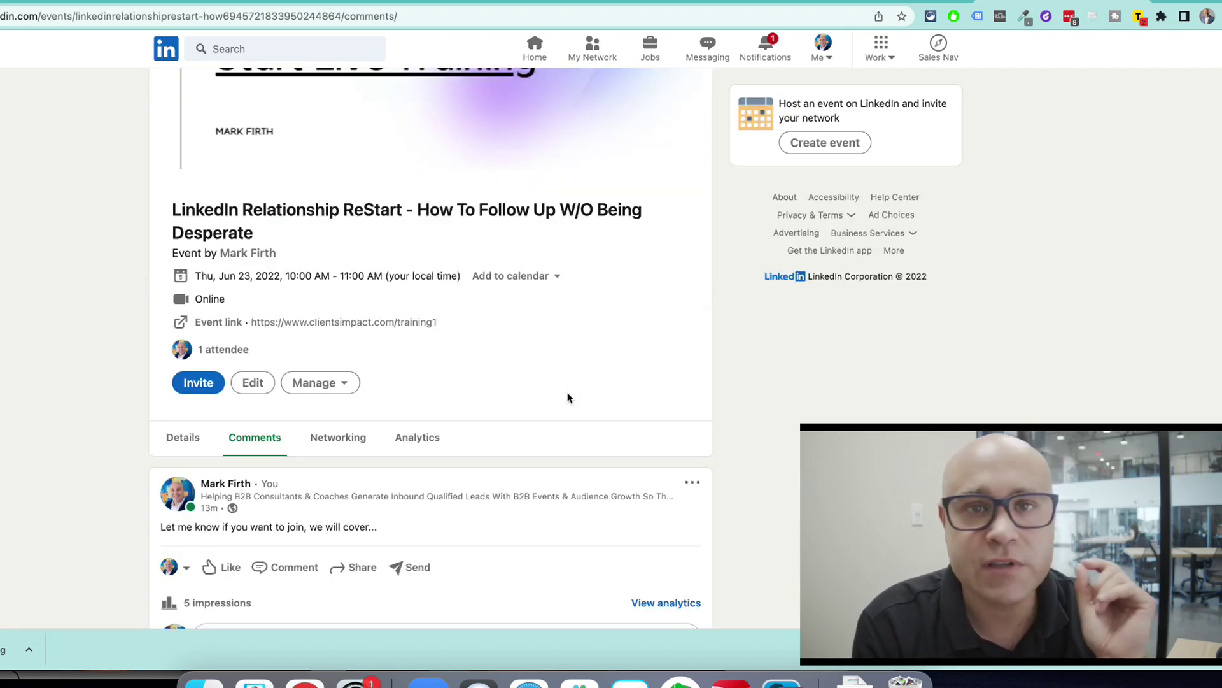
left_click(190, 396)
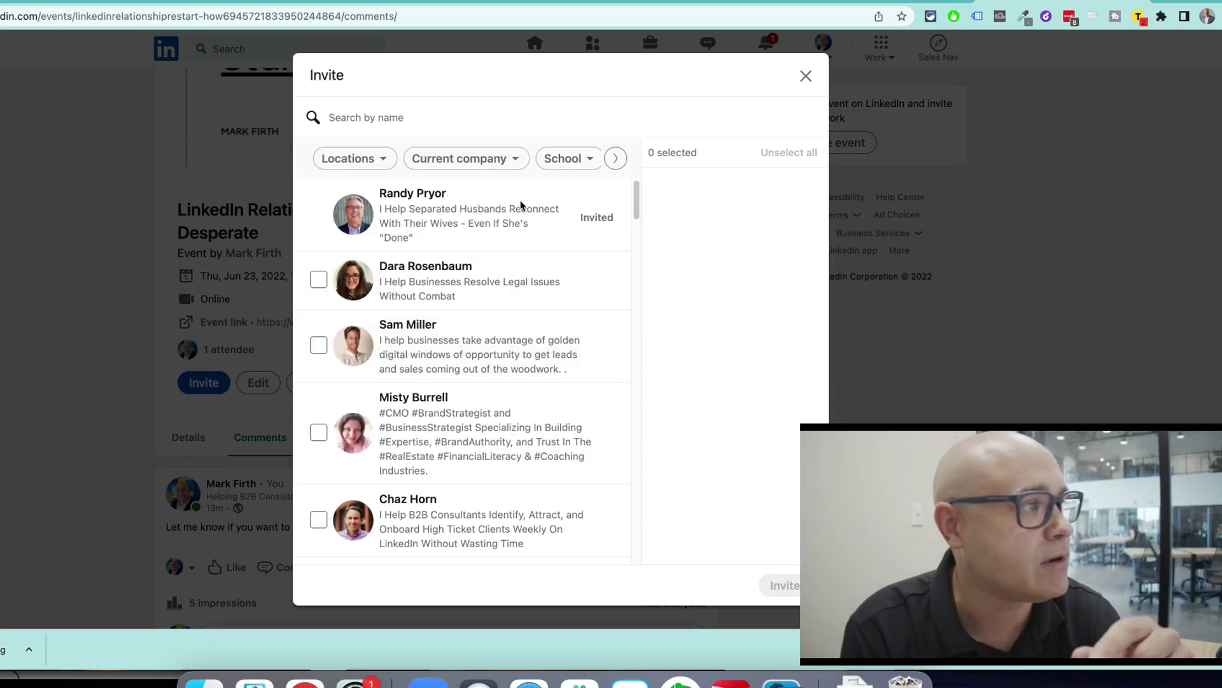
scroll(480, 358, "down", 3)
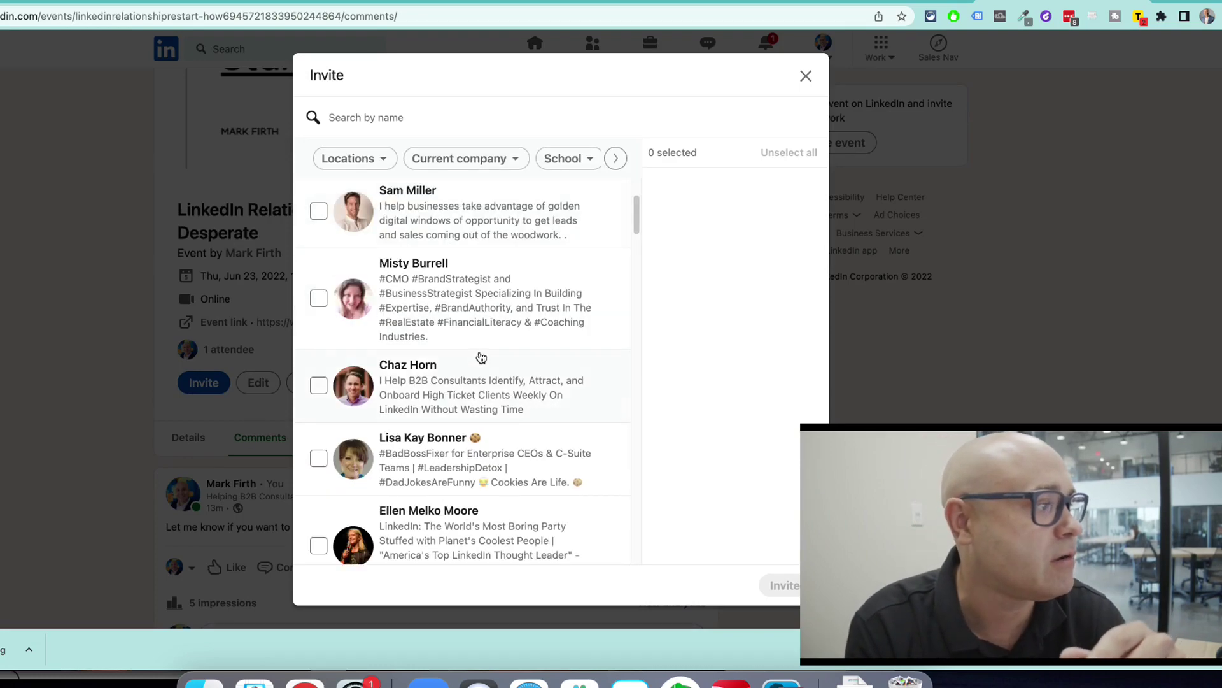
left_click(319, 396)
left_click(794, 583)
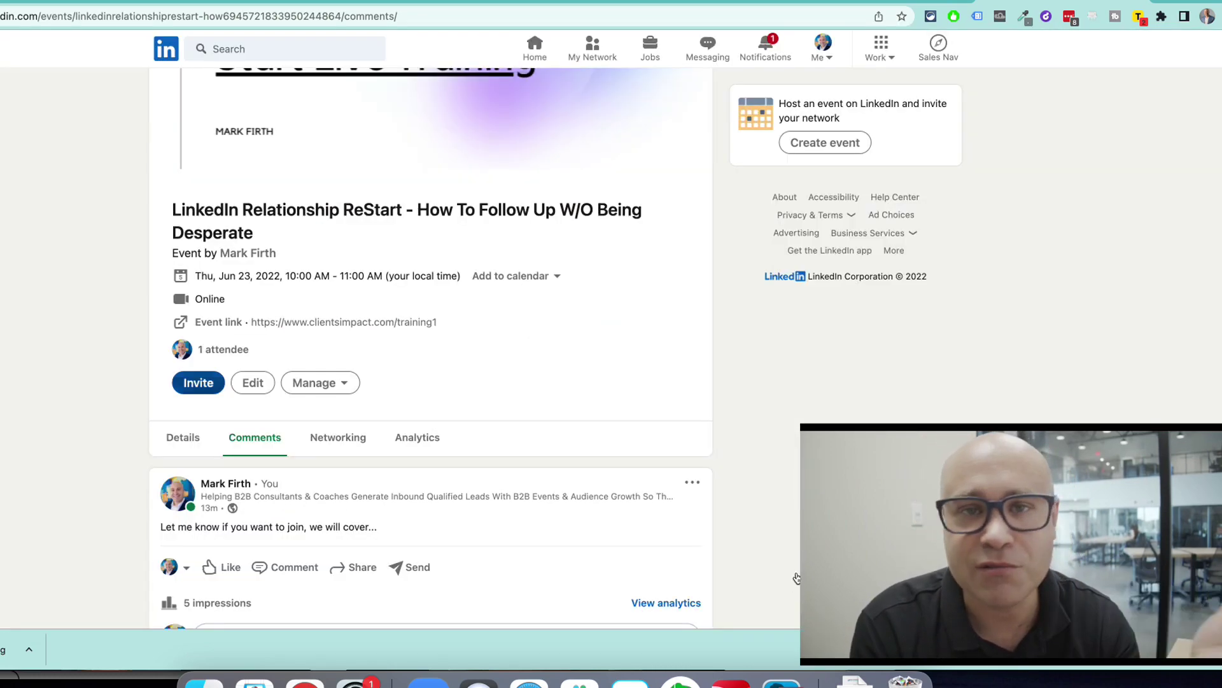